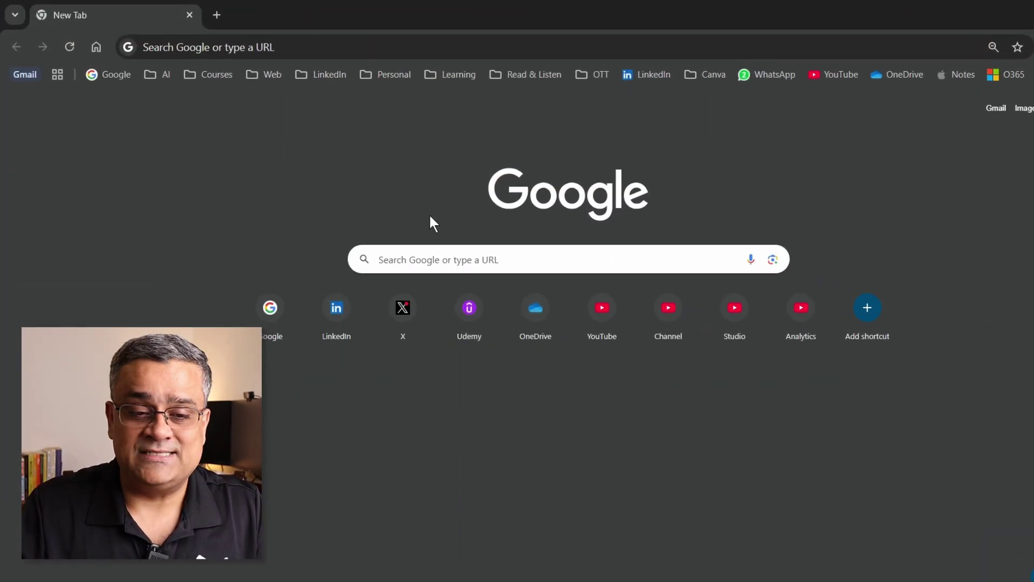
# Step: Load napkin.ai in Chrome by typing 'napk' and accepting the autocomplete suggestion
pyautogui.click(347, 41)
pyautogui.write('napkin.ai')
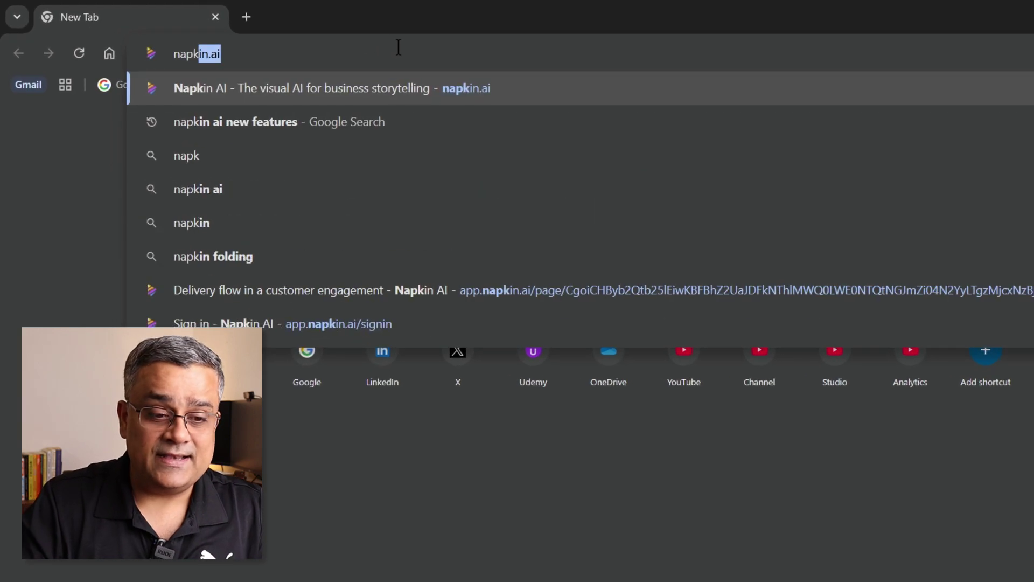
pyautogui.press('Return')
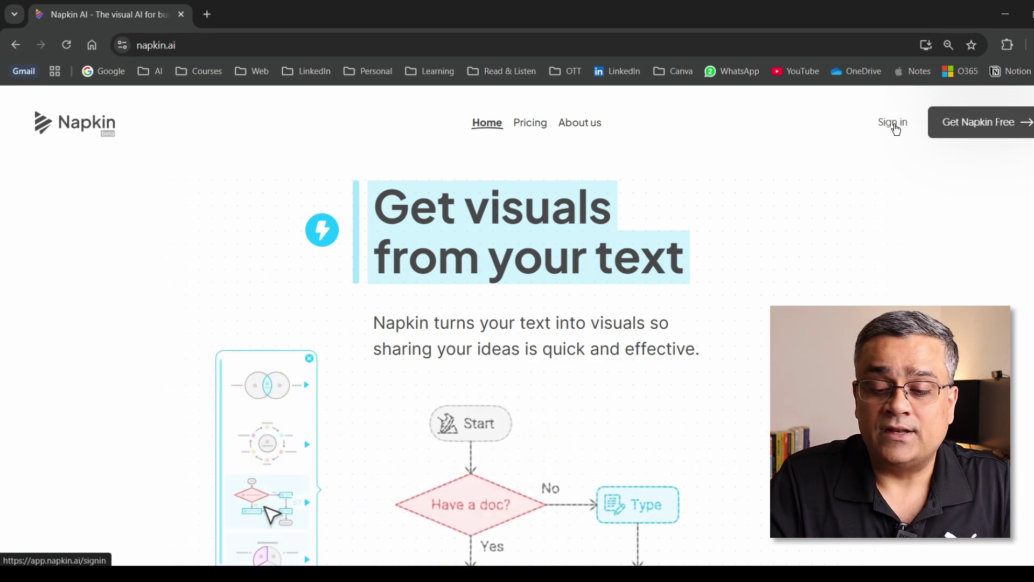
# Step: Sign in to Napkin AI and bring up the + New Napkin starting options
pyautogui.click(895, 124)
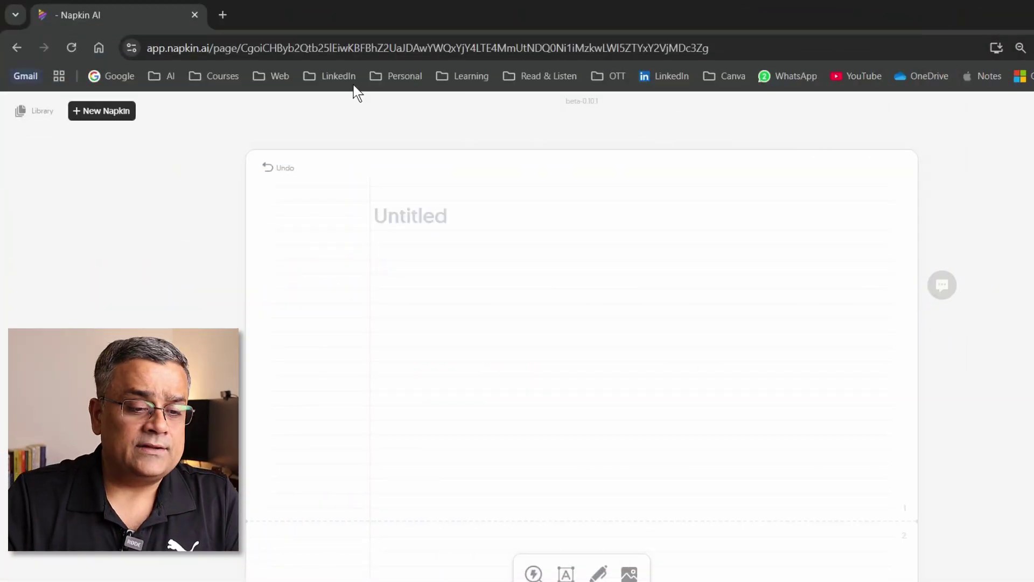
pyautogui.click(114, 113)
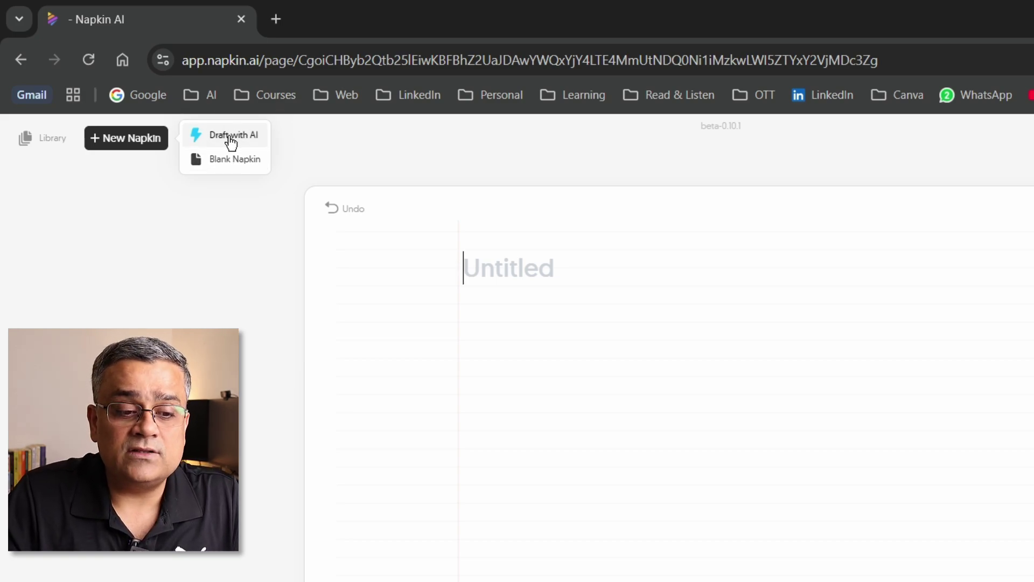
# Step: Draft a new napkin with AI from the 'The best practices for a hiring interview' suggestion
pyautogui.click(232, 139)
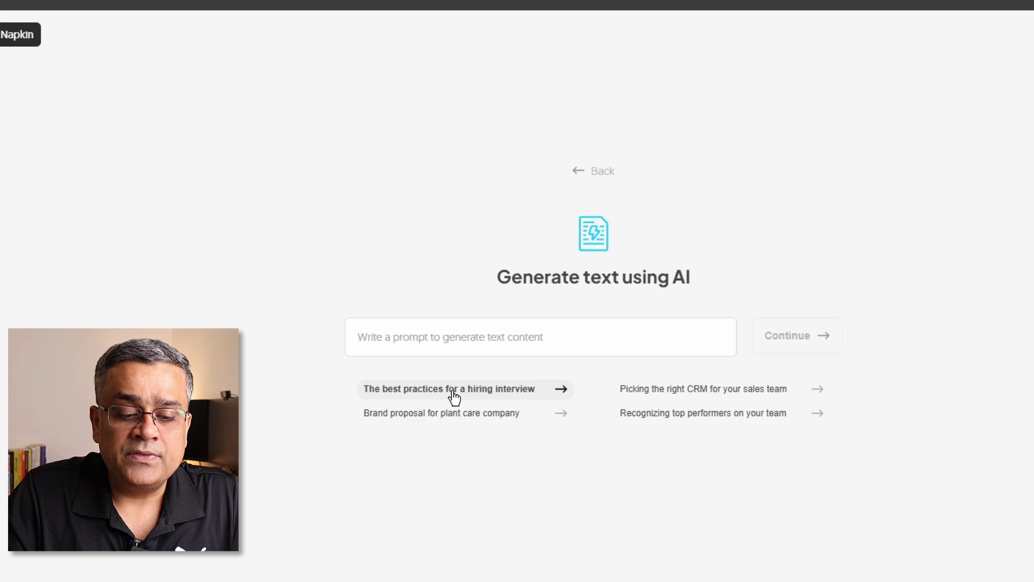
pyautogui.click(421, 390)
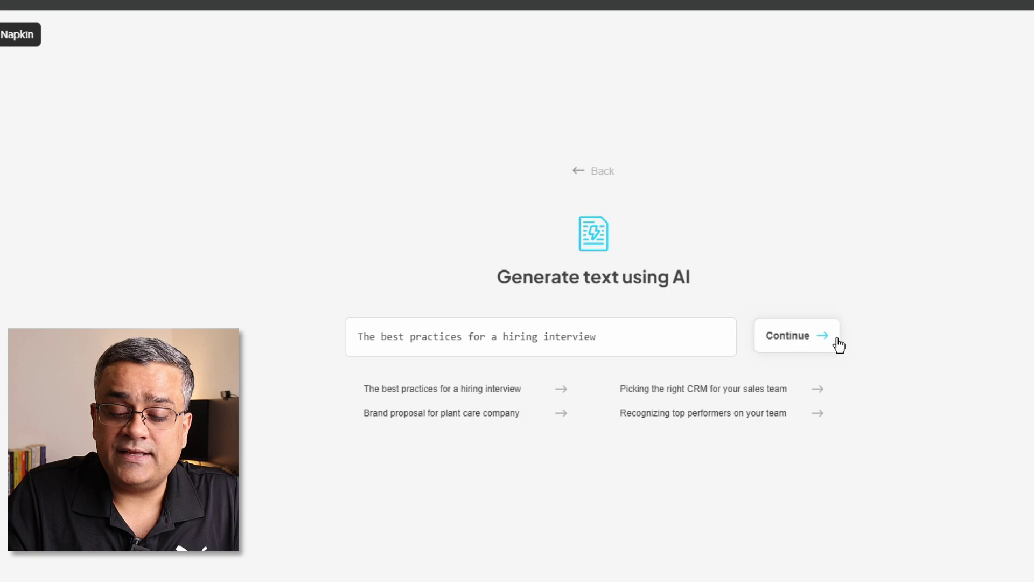
pyautogui.click(806, 342)
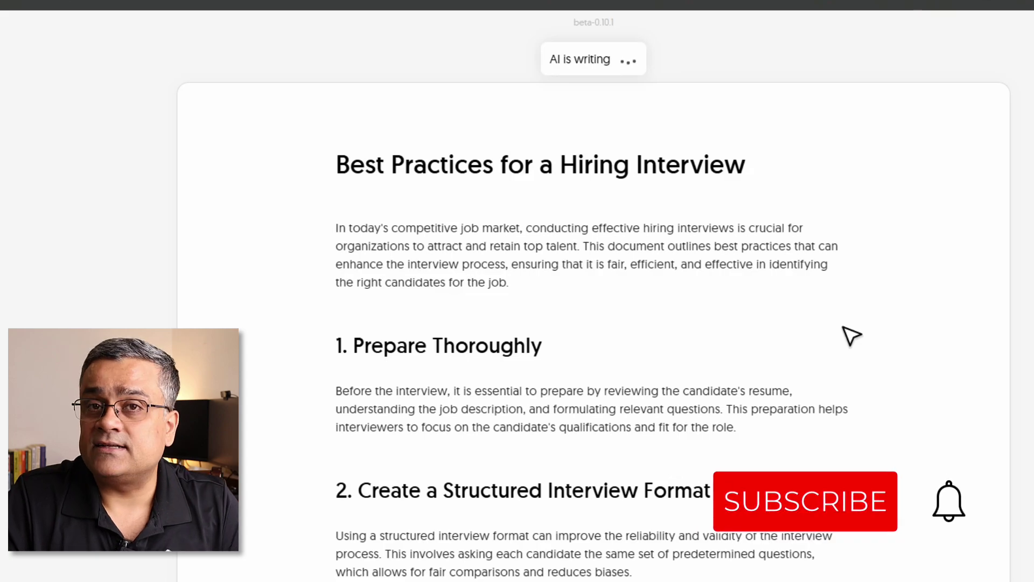
# Step: Select the document sections and generate the 'Optimizing the Interview Process' funnel visual from them
pyautogui.scroll(-10, 851, 335)
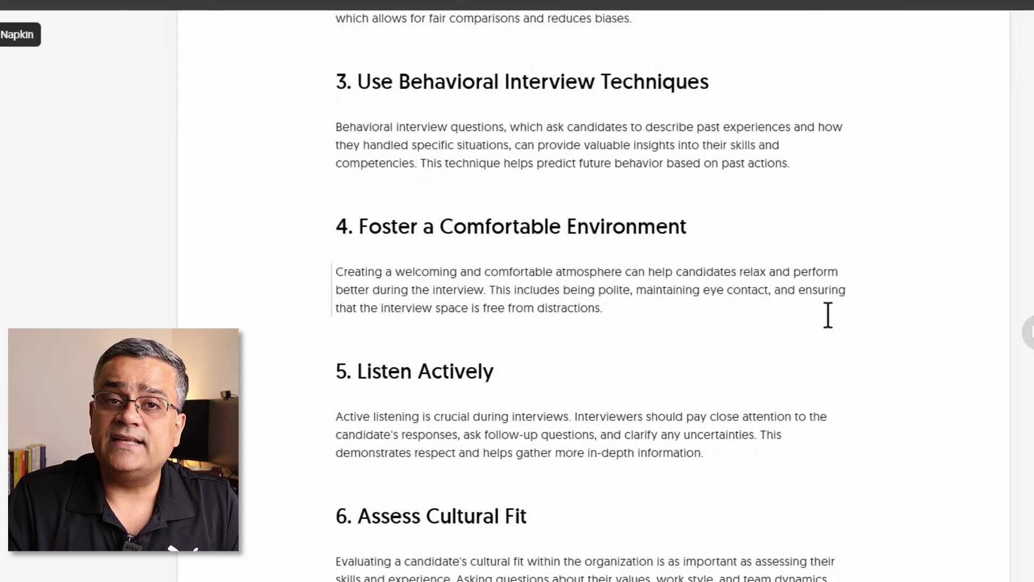
pyautogui.scroll(9, 824, 307)
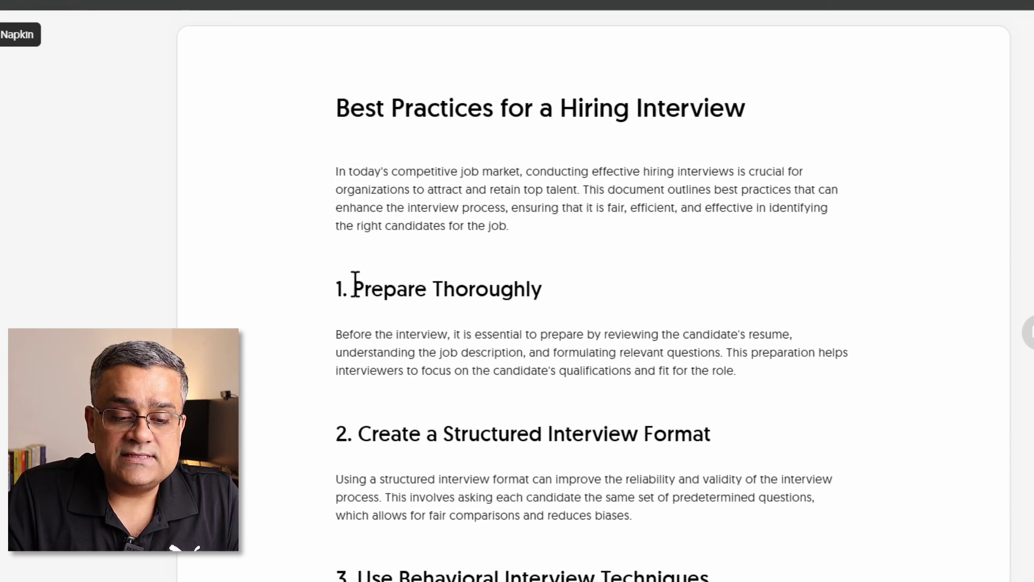
pyautogui.moveTo(353, 280); pyautogui.dragTo(797, 256)
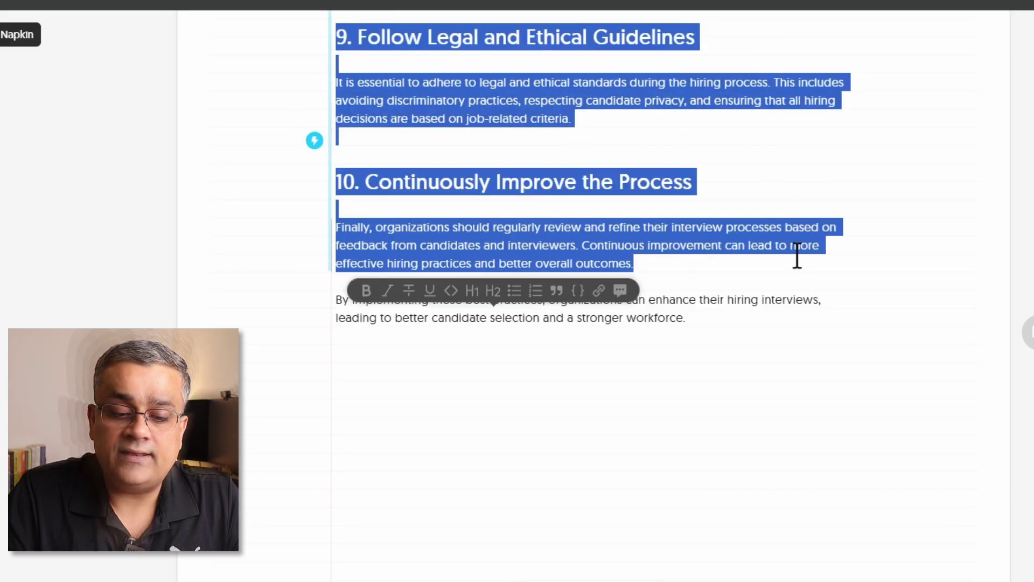
pyautogui.click(315, 141)
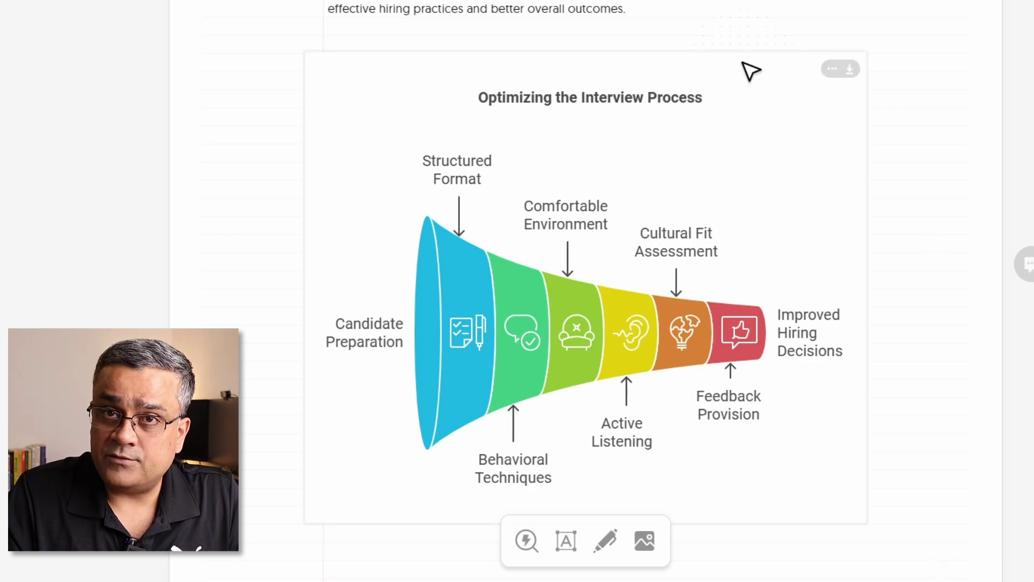
# Step: Restyle the funnel diagram, trying Casual Soft and then Colorful Lines
pyautogui.click(751, 71)
pyautogui.click(792, 71)
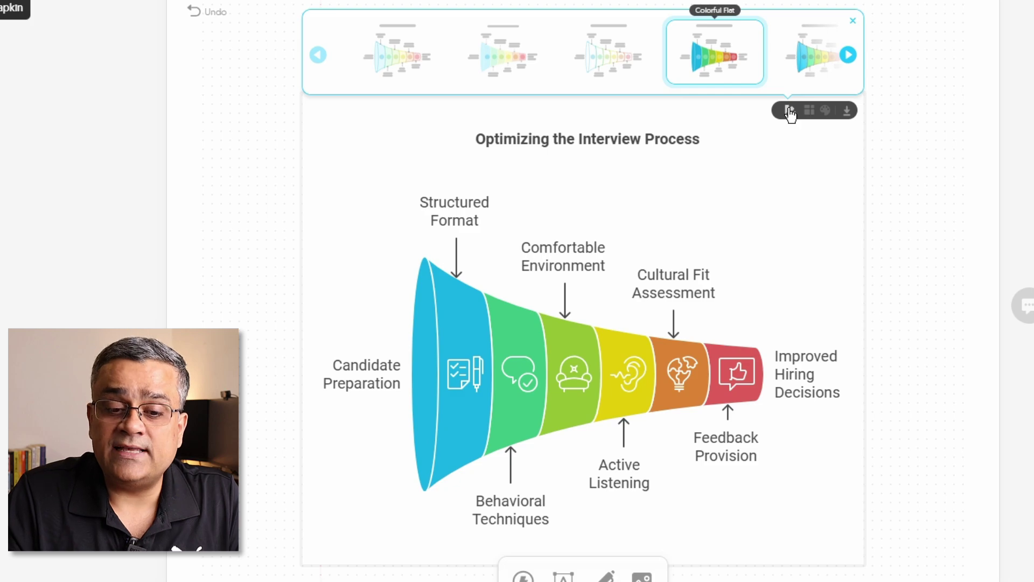
pyautogui.click(512, 52)
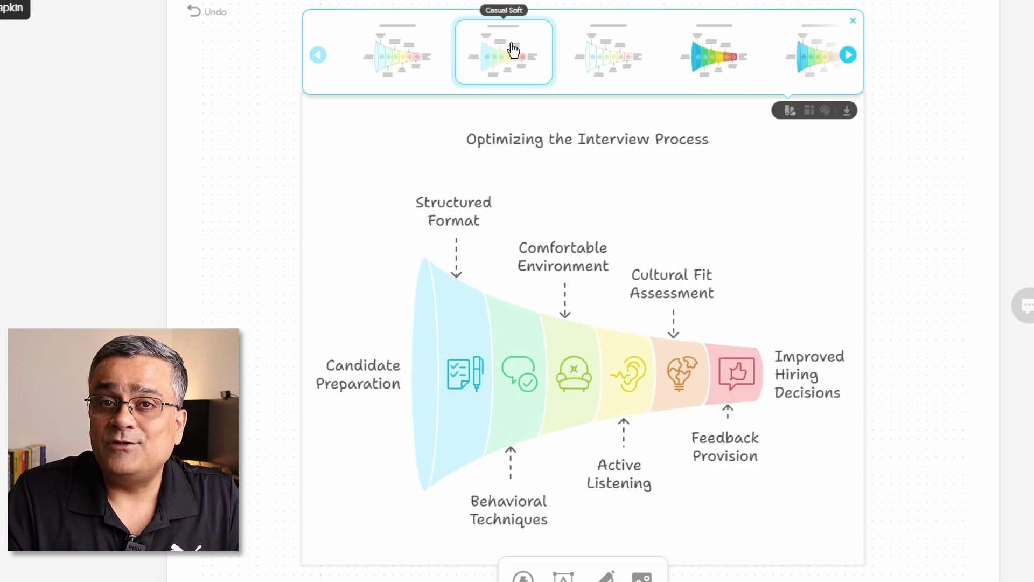
pyautogui.click(385, 56)
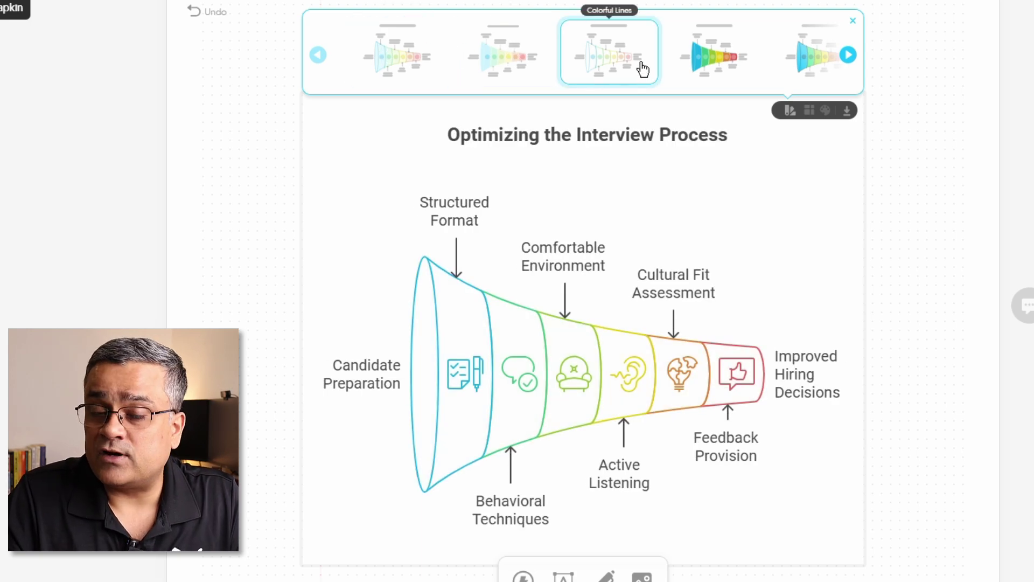
# Step: Settle the funnel visual on a 16:9 aspect ratio after trying 4:5 and 1:1
pyautogui.moveTo(809, 110)
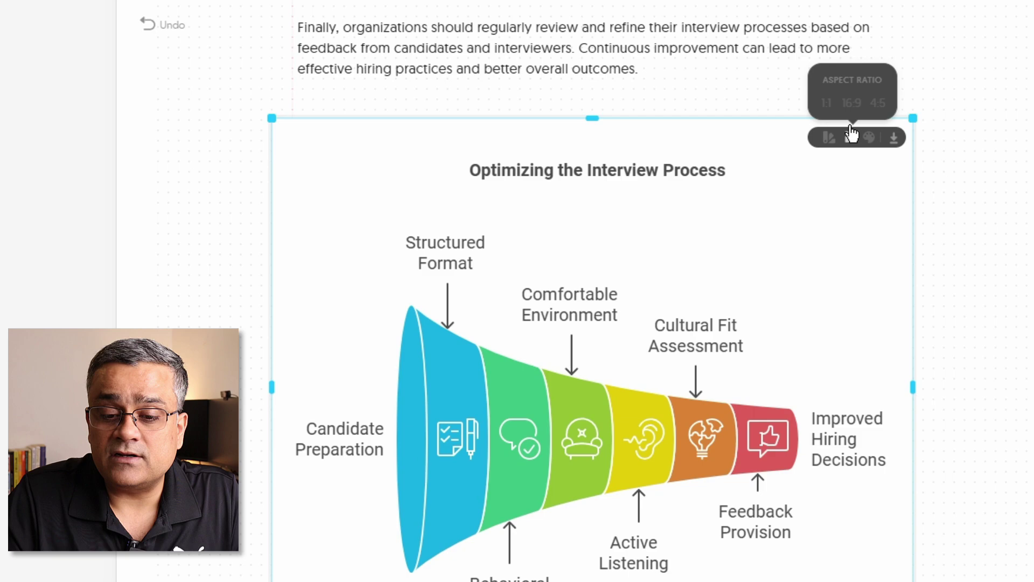
pyautogui.click(851, 103)
pyautogui.click(877, 104)
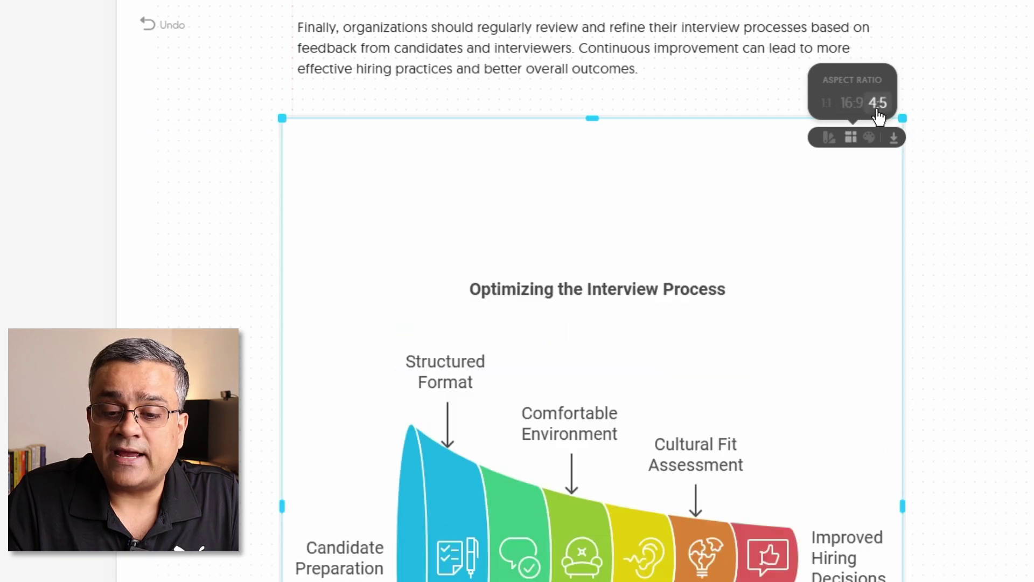
pyautogui.click(852, 104)
pyautogui.click(826, 103)
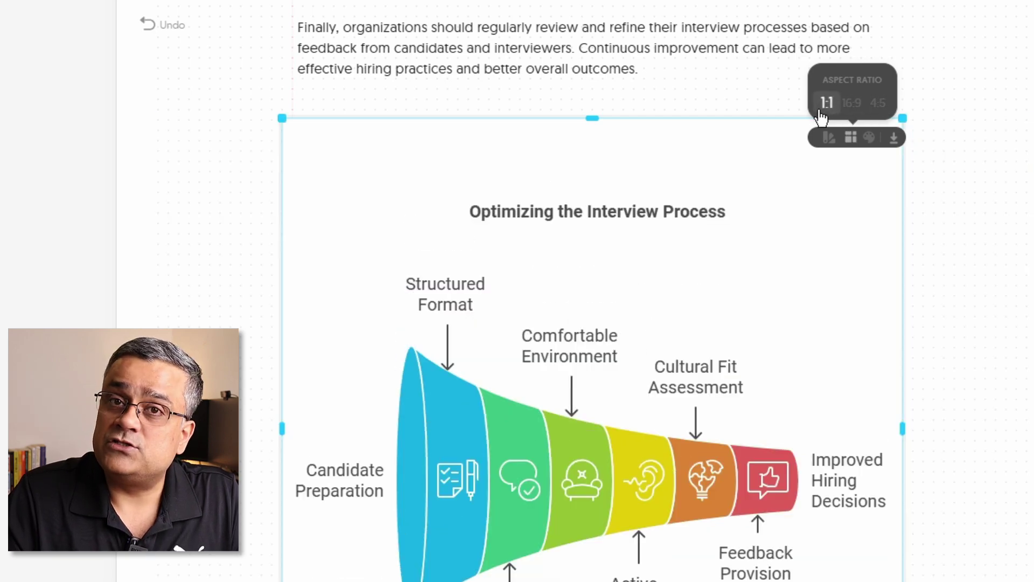
pyautogui.click(851, 103)
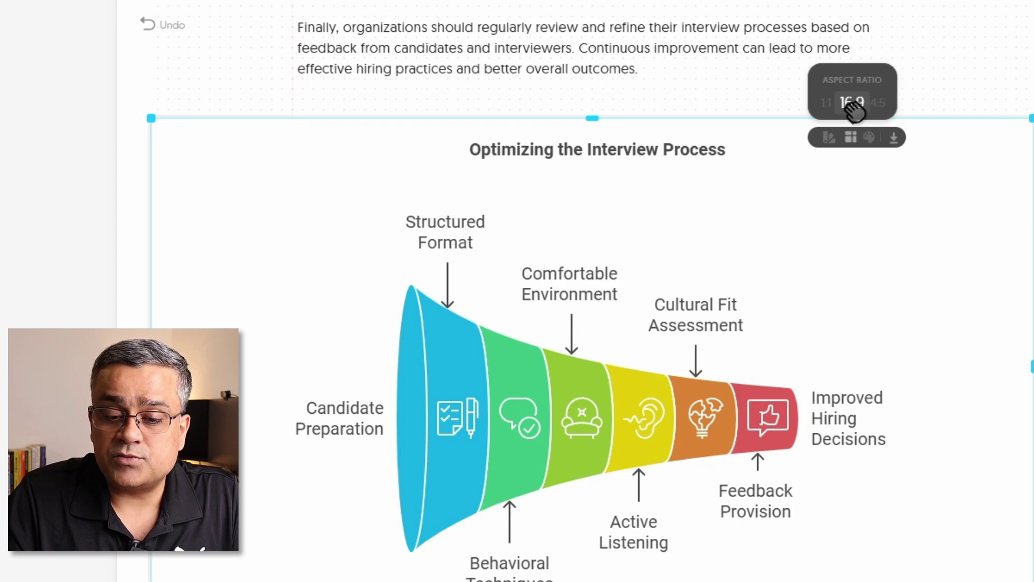
pyautogui.click(989, 138)
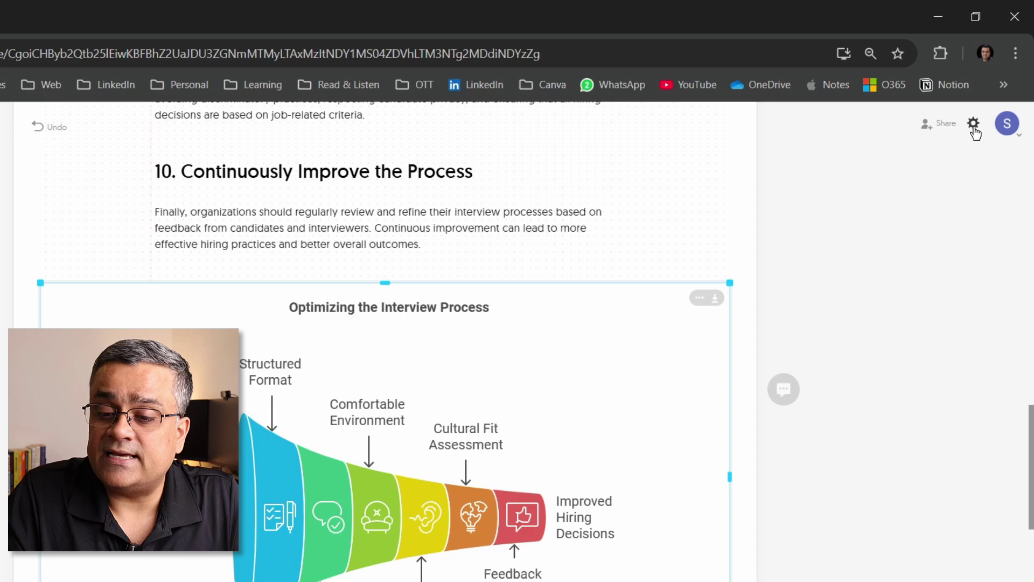
# Step: Set the Canvas Settings 'Generate Visuals in' language to Hindi (हिंदी)
pyautogui.click(974, 127)
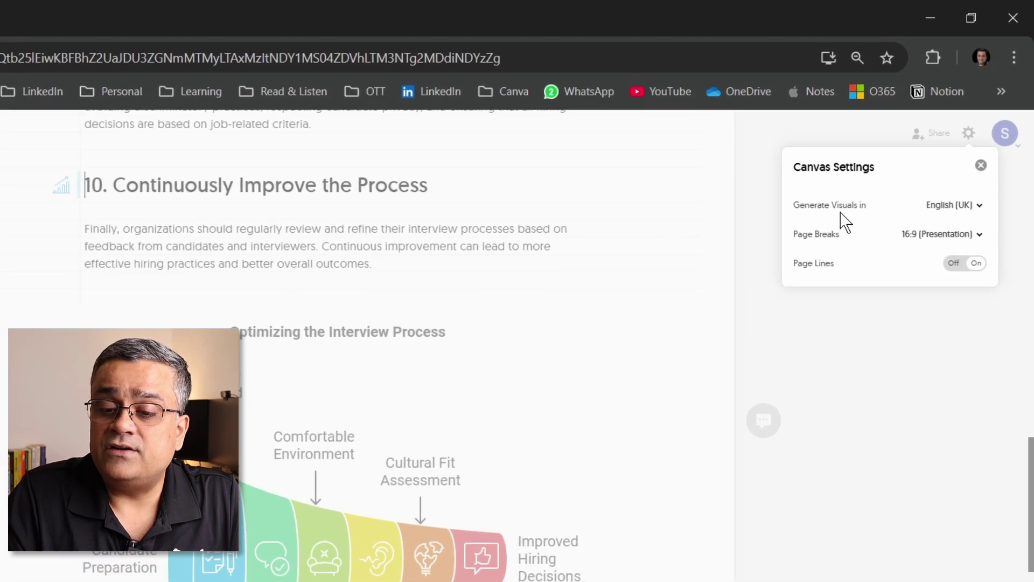
pyautogui.click(978, 210)
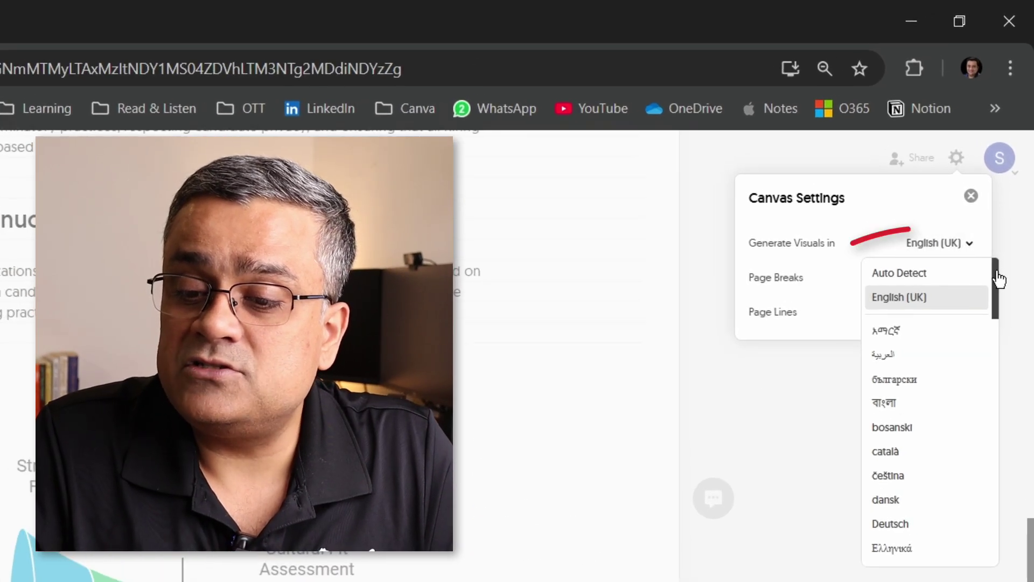
pyautogui.moveTo(998, 279); pyautogui.dragTo(997, 353)
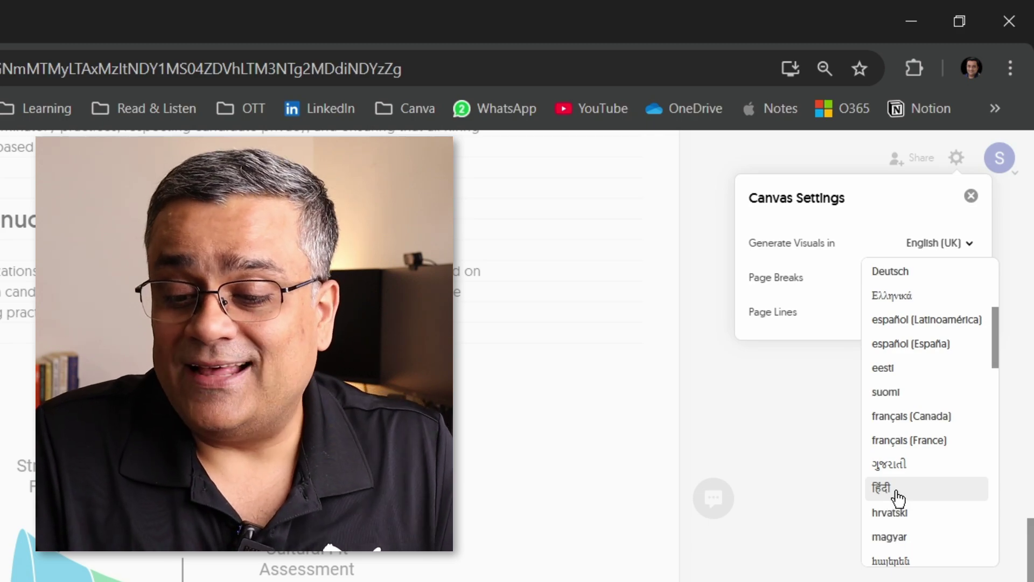
pyautogui.click(896, 495)
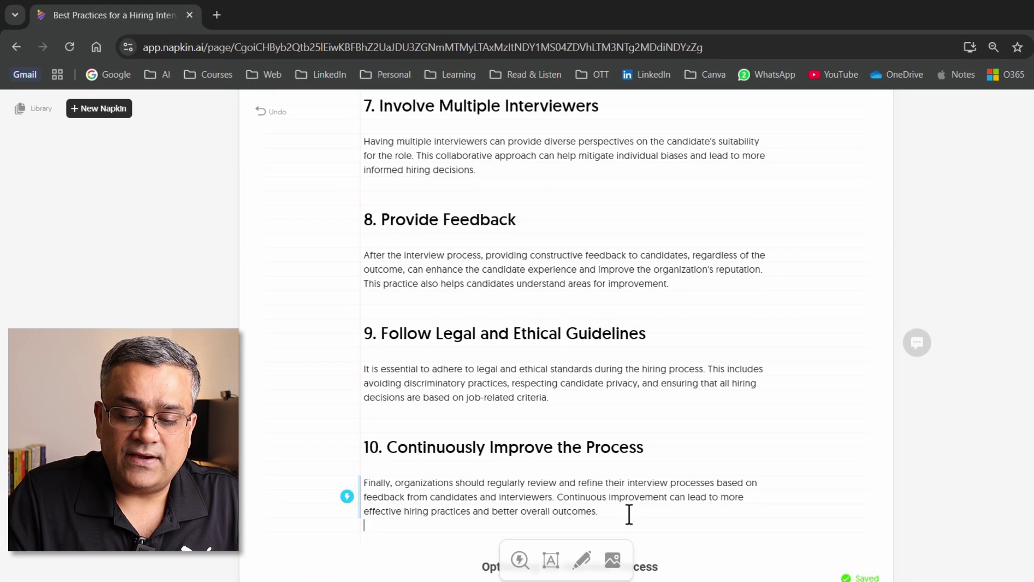
# Step: Generate a Hindi horizontal funnel visual from sections 7–10, after trying cycle and funnel layouts
pyautogui.moveTo(629, 514); pyautogui.dragTo(365, 111)
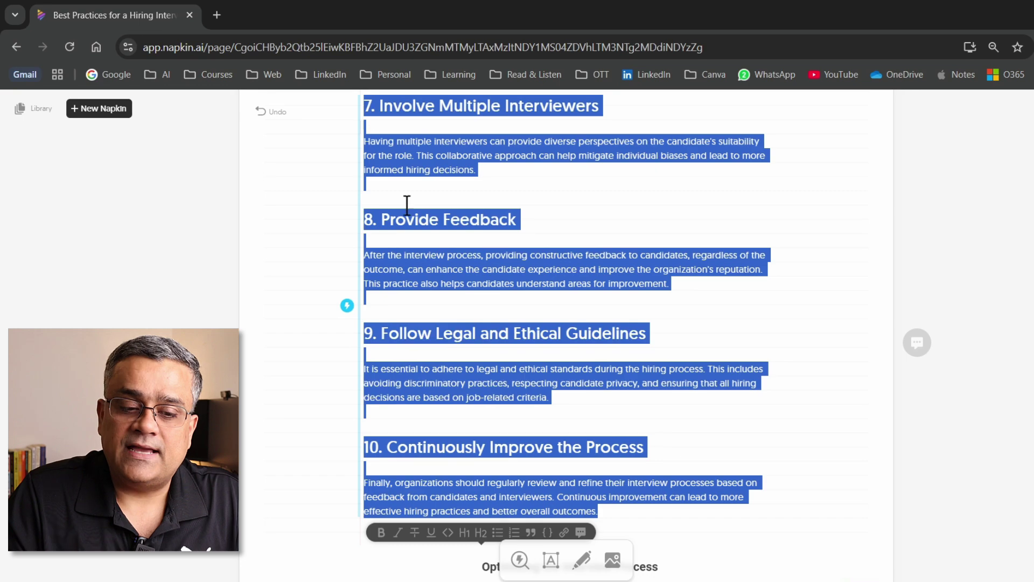
pyautogui.click(347, 308)
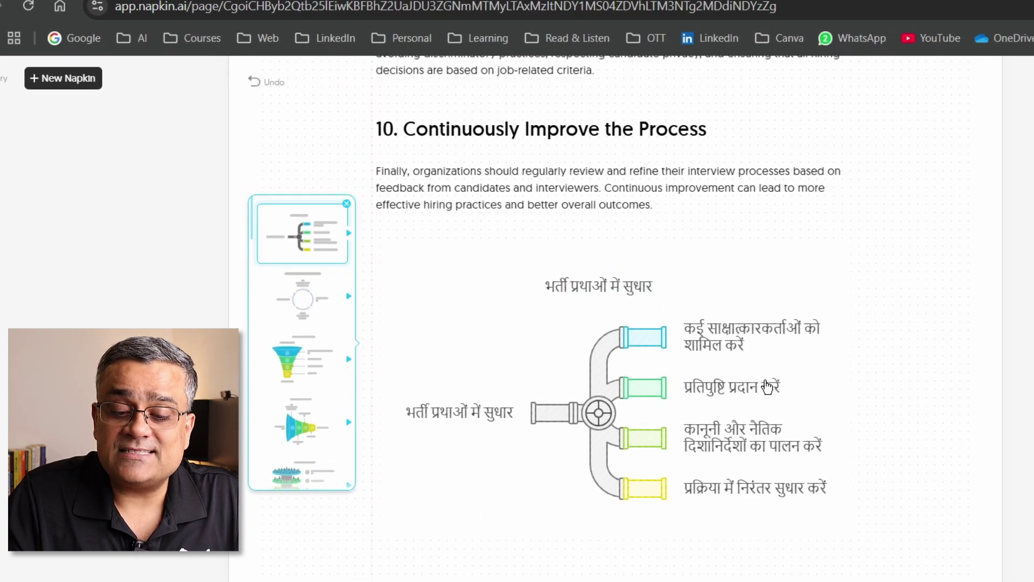
pyautogui.click(312, 296)
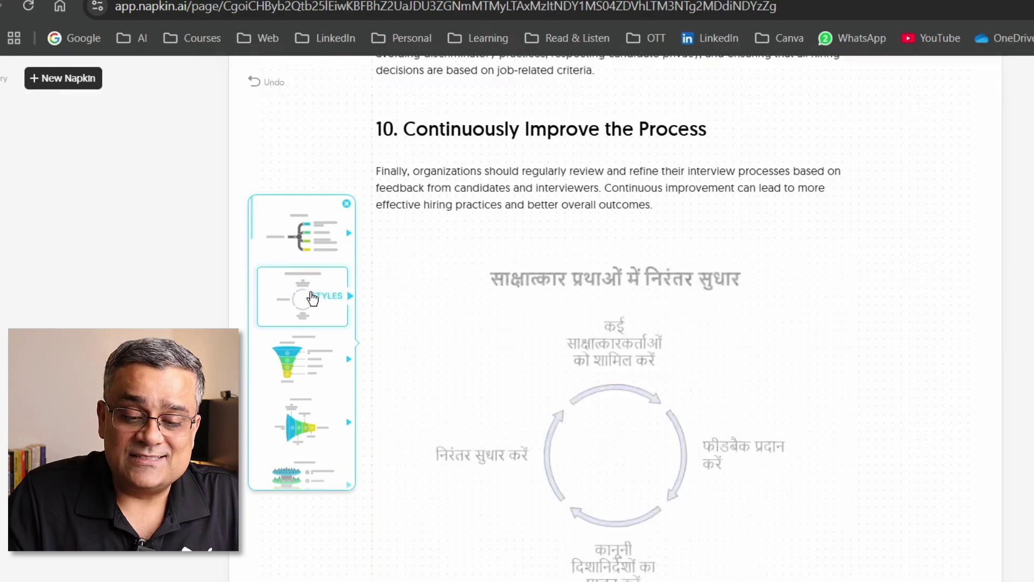
pyautogui.click(306, 367)
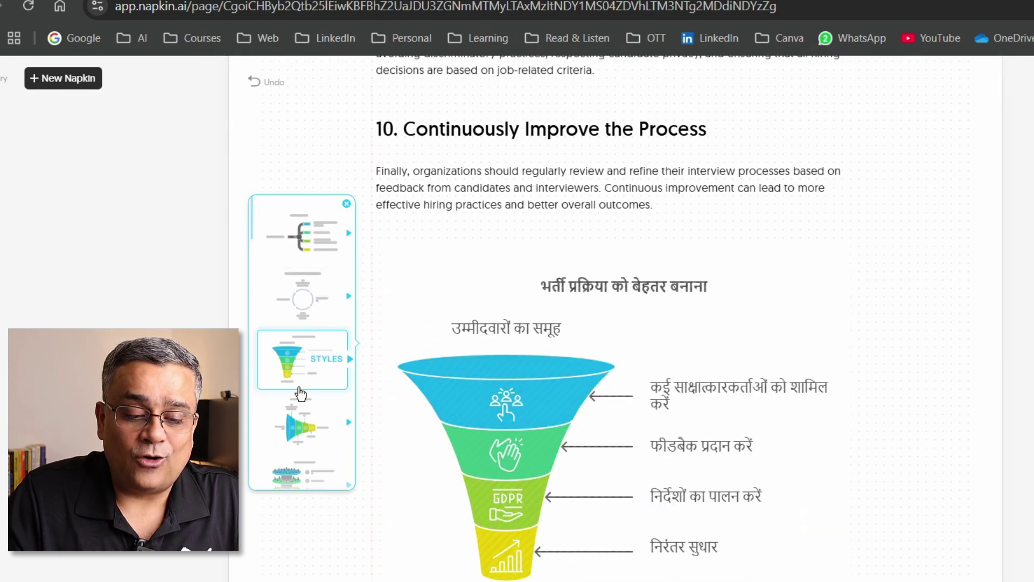
pyautogui.click(300, 426)
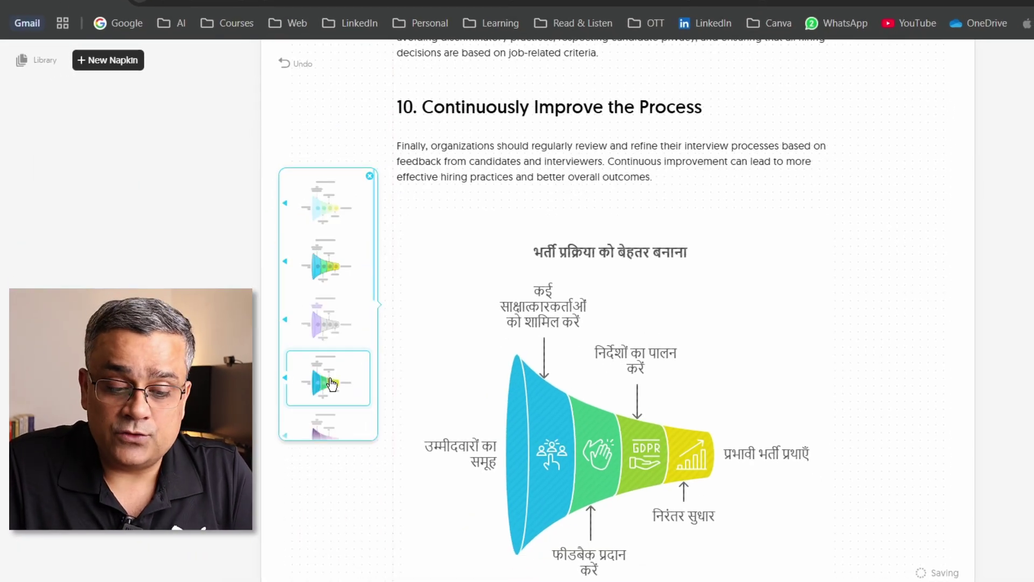
pyautogui.click(335, 384)
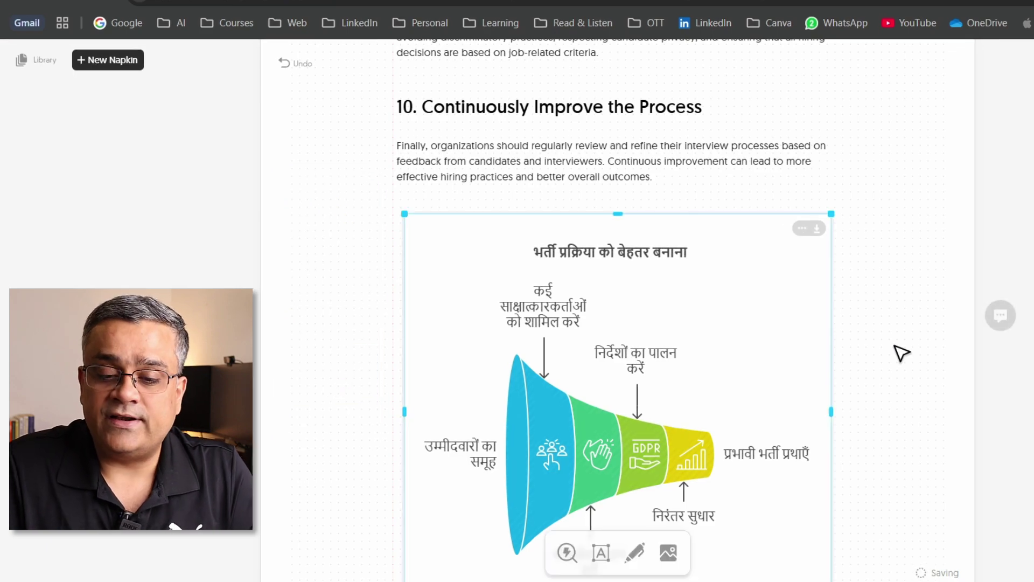
# Step: Download the Hindi funnel as a light-mode PNG, napkin-selection (12).png, after previewing dark mode
pyautogui.click(816, 228)
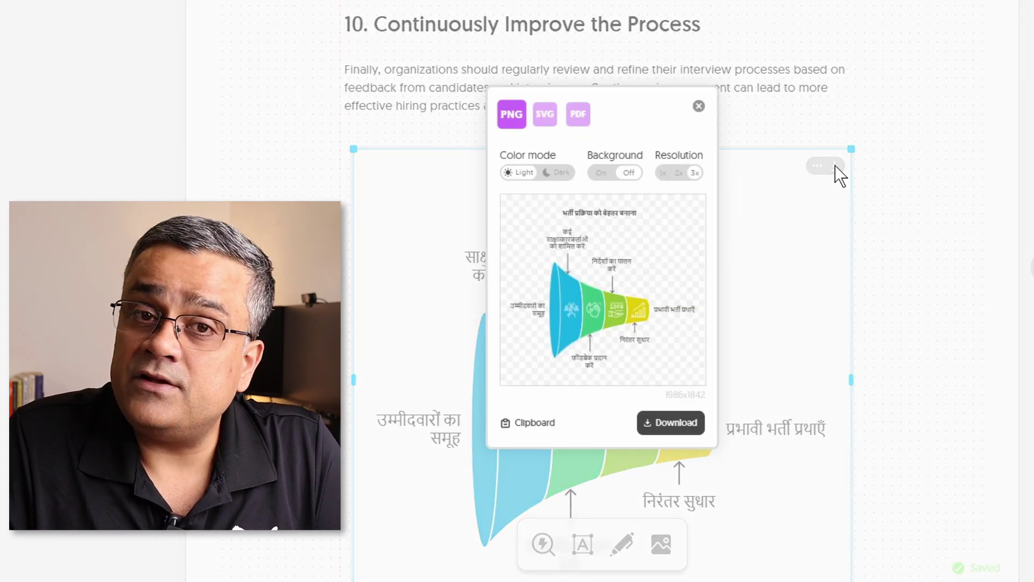
pyautogui.click(549, 172)
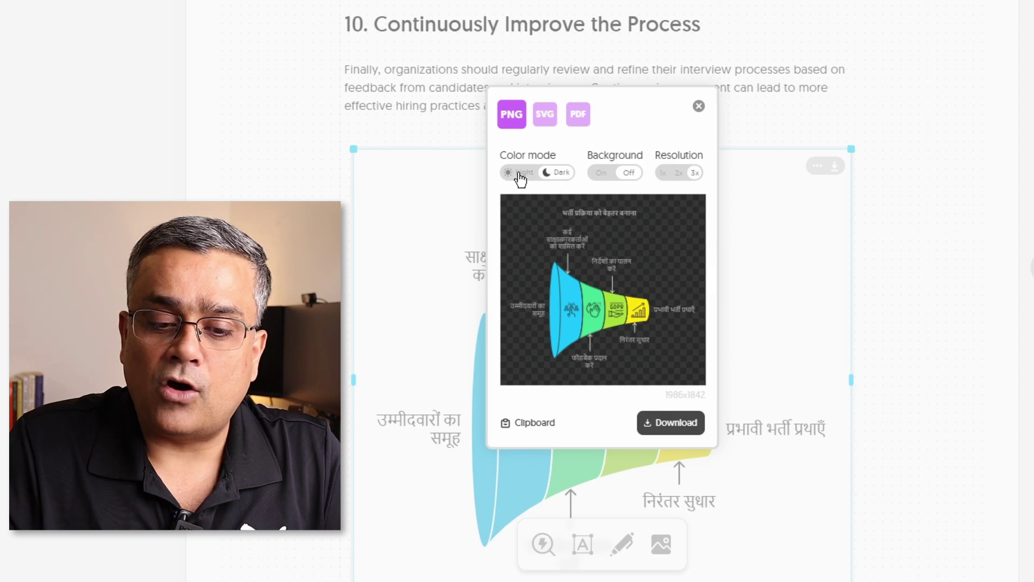
pyautogui.click(521, 173)
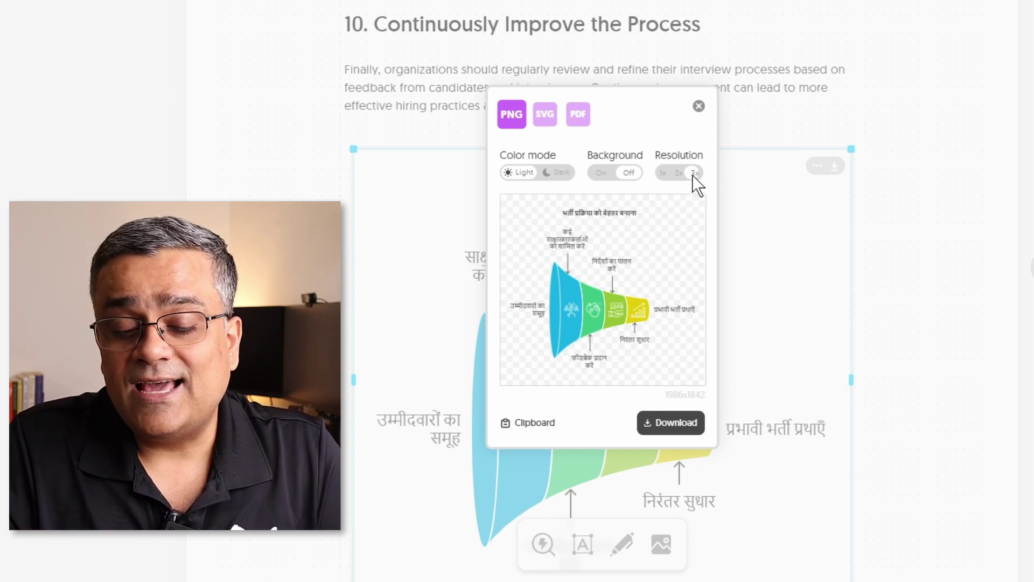
pyautogui.click(671, 422)
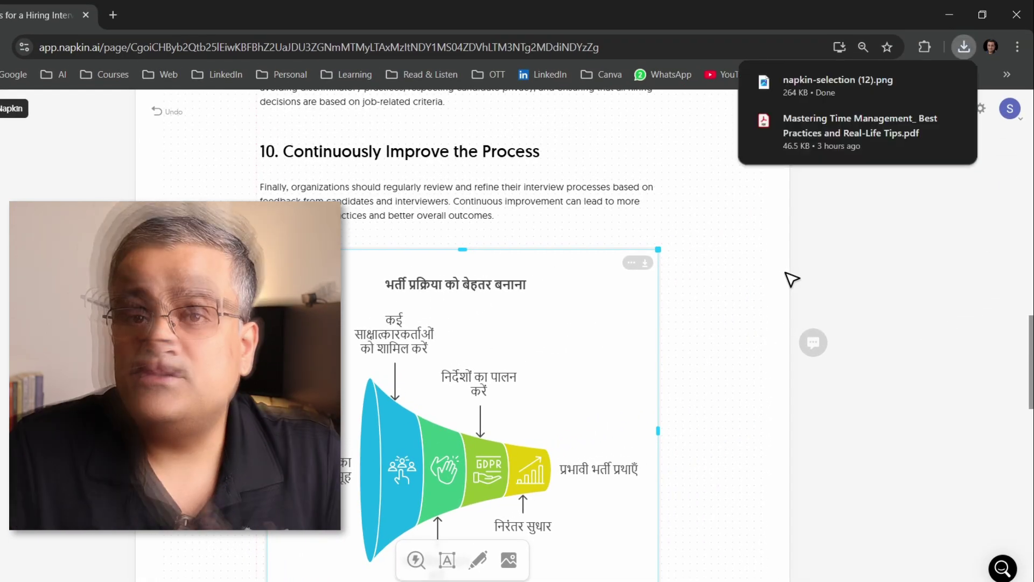
pyautogui.moveTo(816, 96)
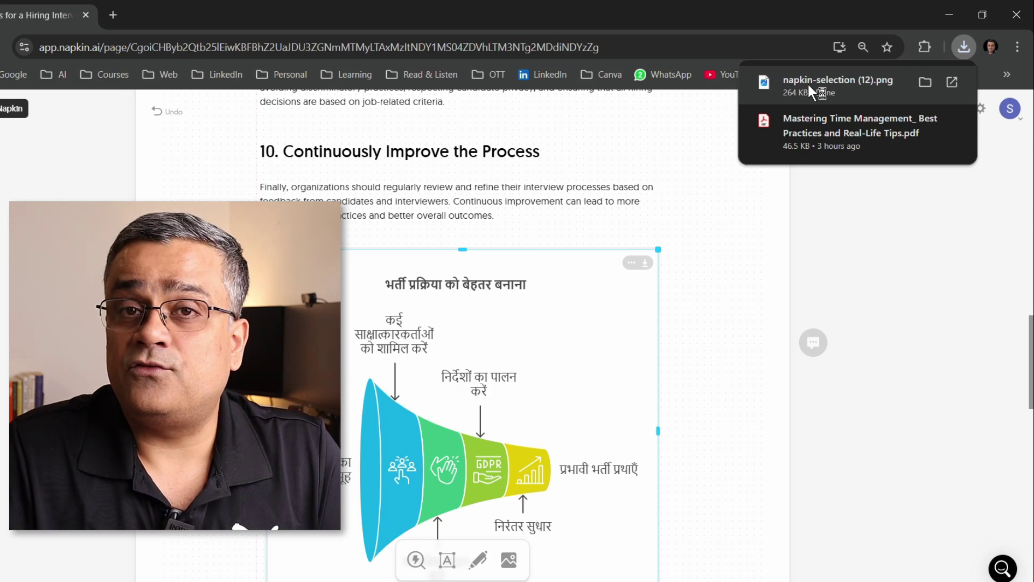
# Step: Open napkin-selection (12).png from Chrome's downloads in Microsoft Photos
pyautogui.click(807, 82)
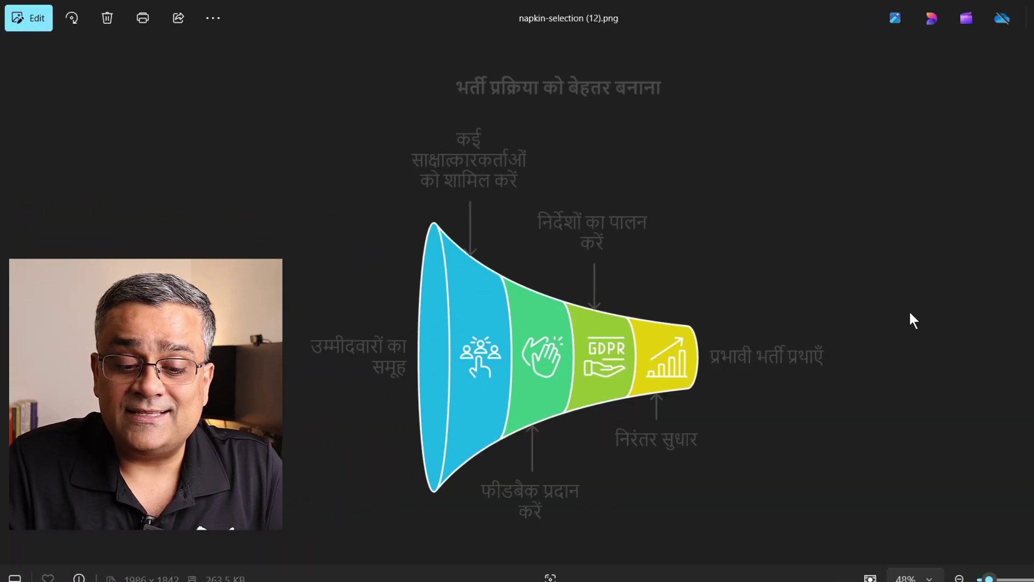